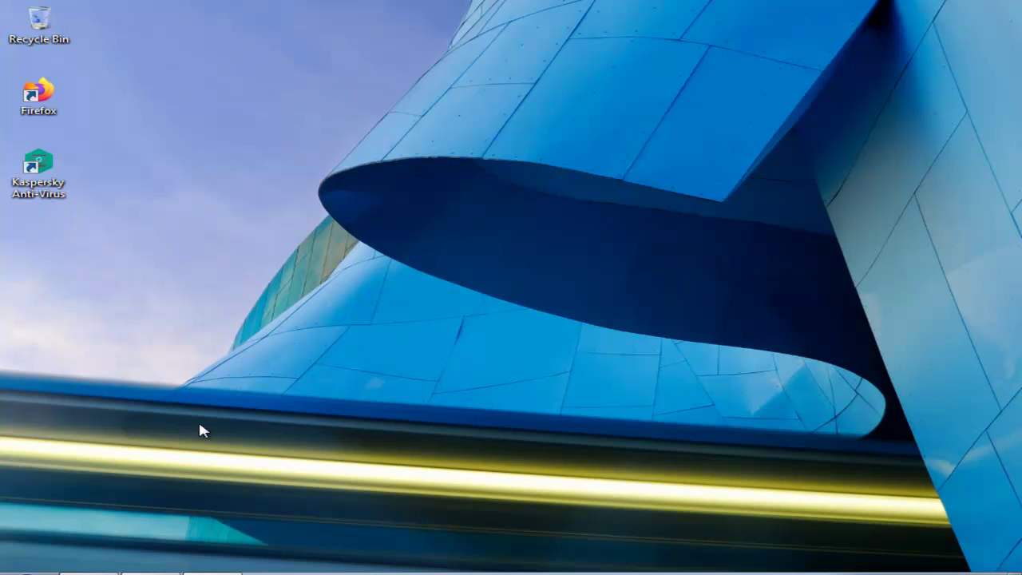
Step: Bring the AutoCAD window to the front from the taskbar
{"action": "left_click", "coordinate": [104, 573]}
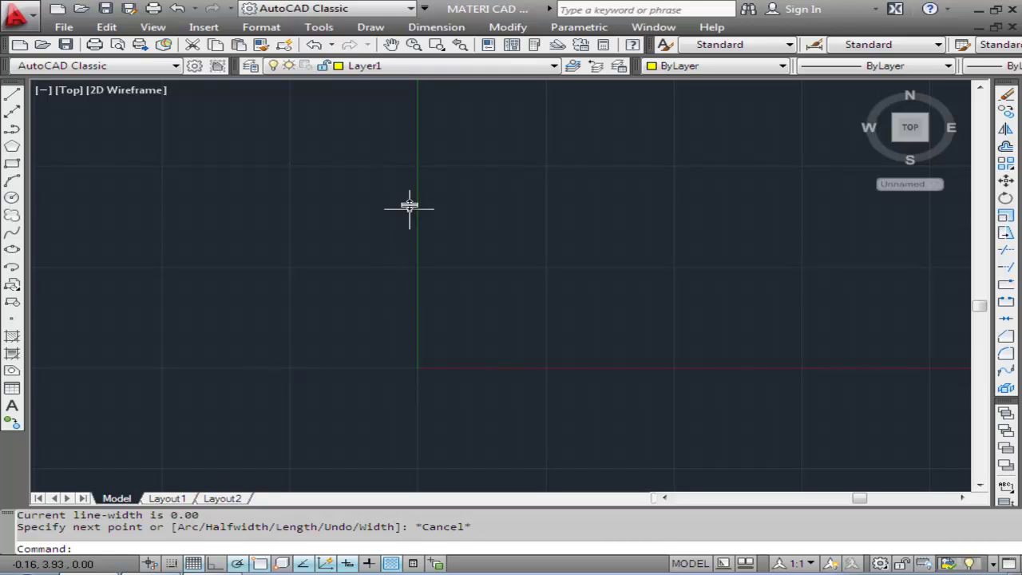
Step: Start the Donut command from the Draw menu
{"action": "left_click", "coordinate": [376, 29]}
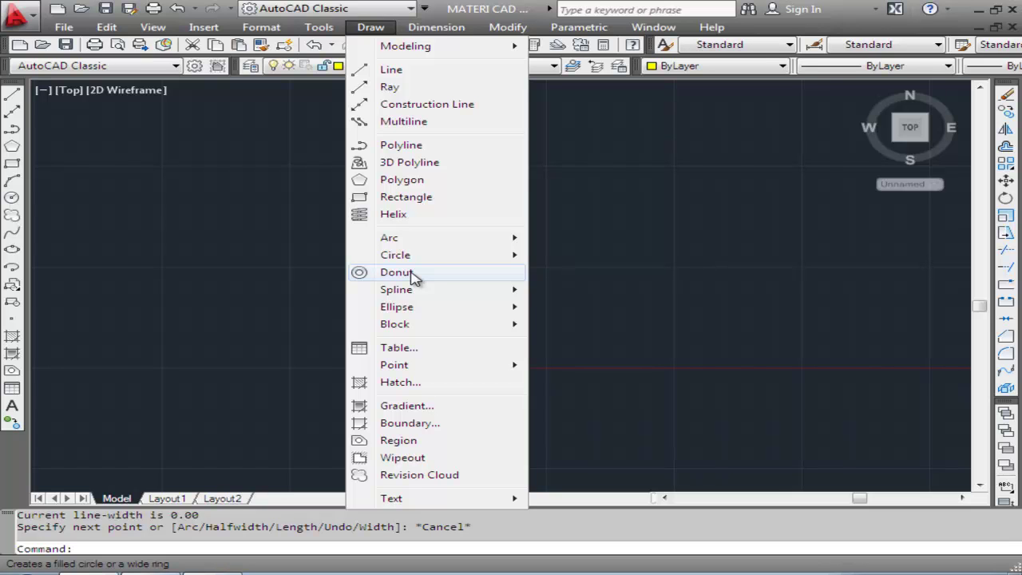
{"action": "left_click", "coordinate": [413, 276]}
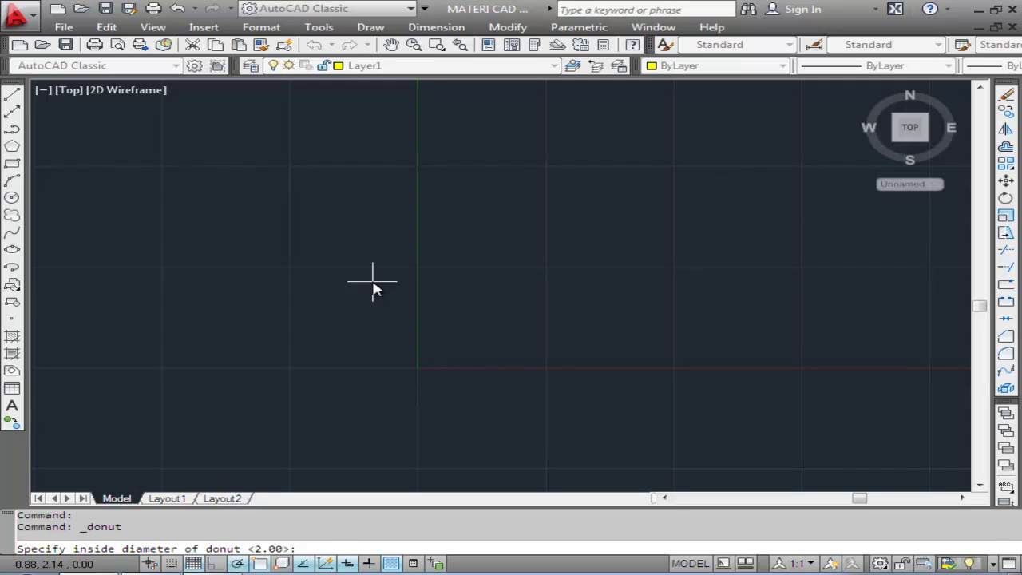
Step: Place three filled donuts in a row, inside diameter 3 and outside diameter 4
{"action": "type", "text": "3"}
{"action": "key", "text": "Return"}
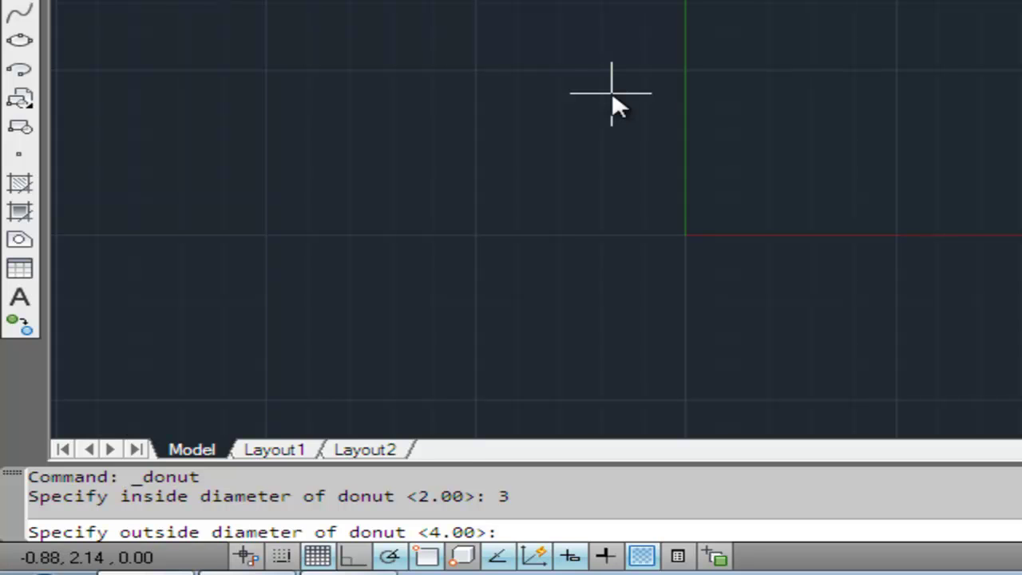
{"action": "key", "text": "Return"}
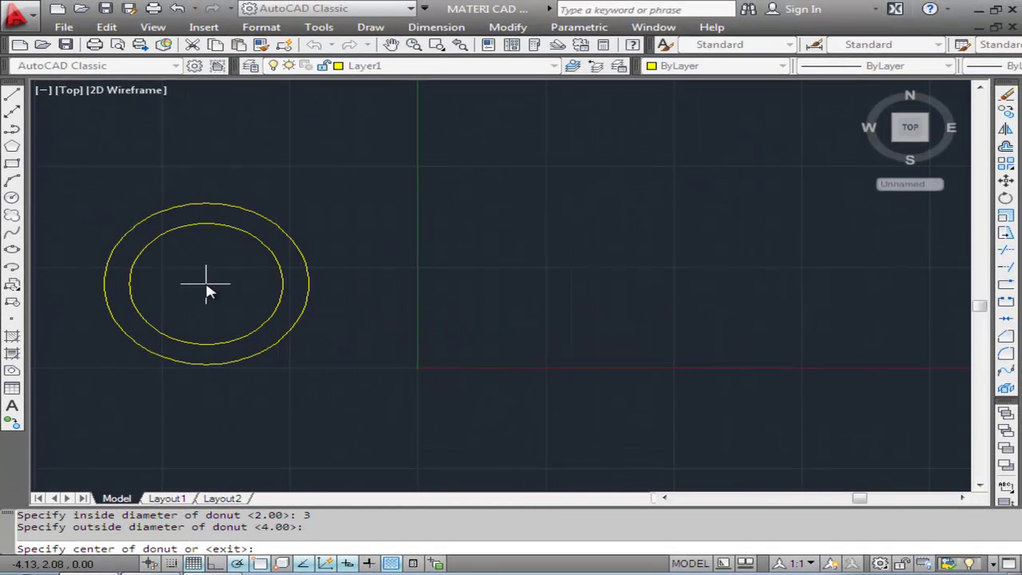
{"action": "left_click", "coordinate": [205, 283]}
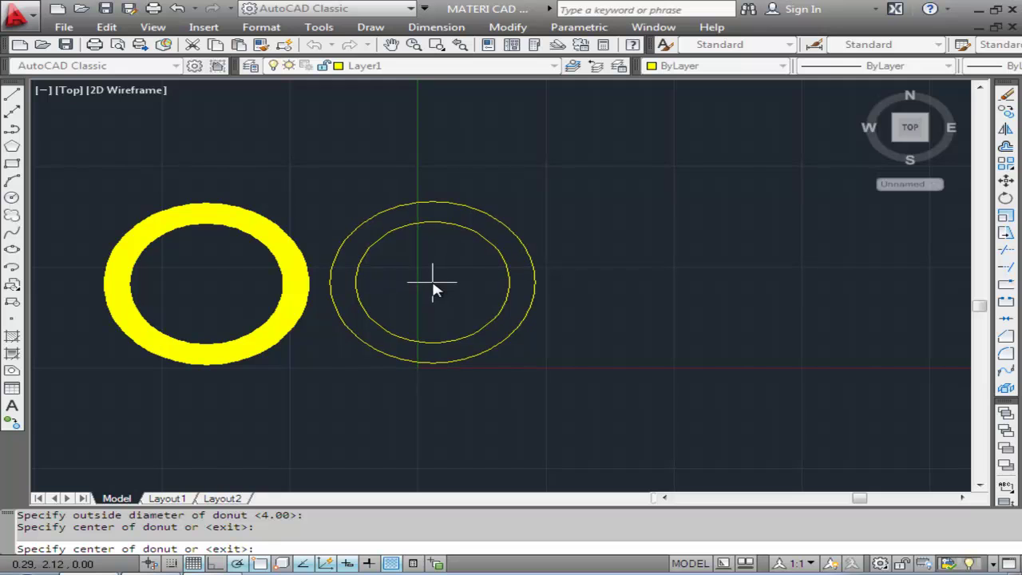
{"action": "left_click", "coordinate": [432, 281]}
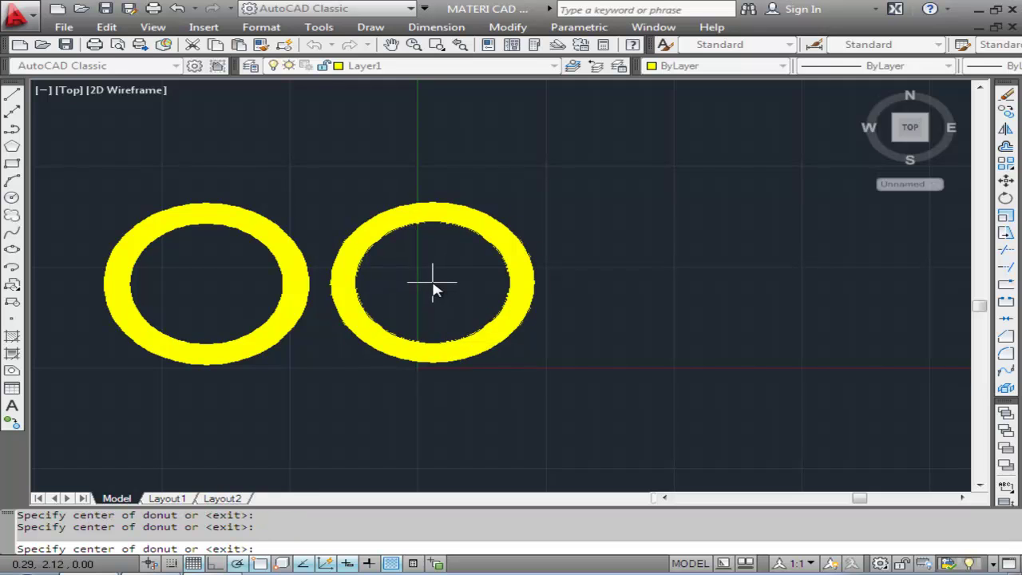
{"action": "left_click", "coordinate": [659, 279]}
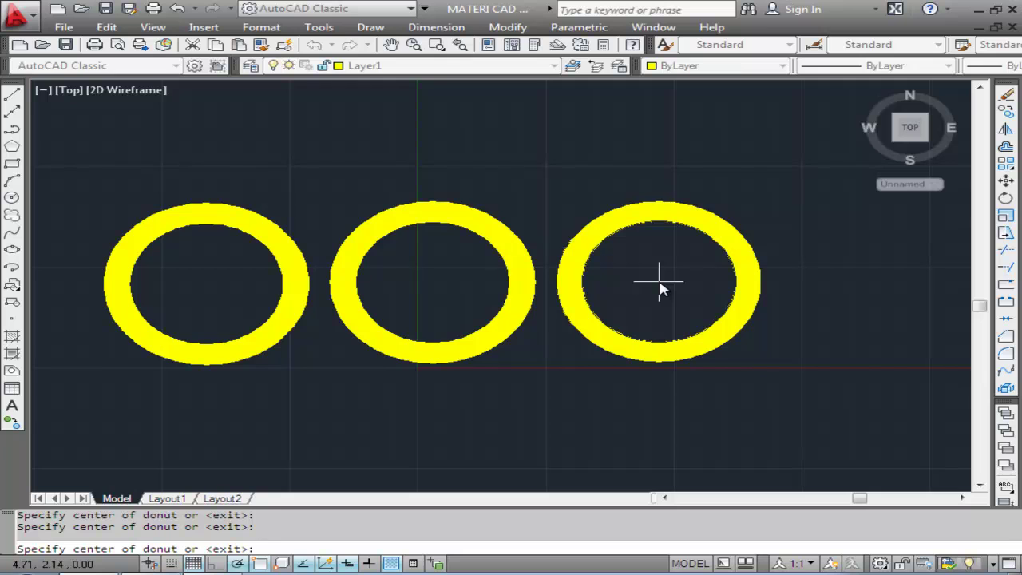
{"action": "key", "text": "Return"}
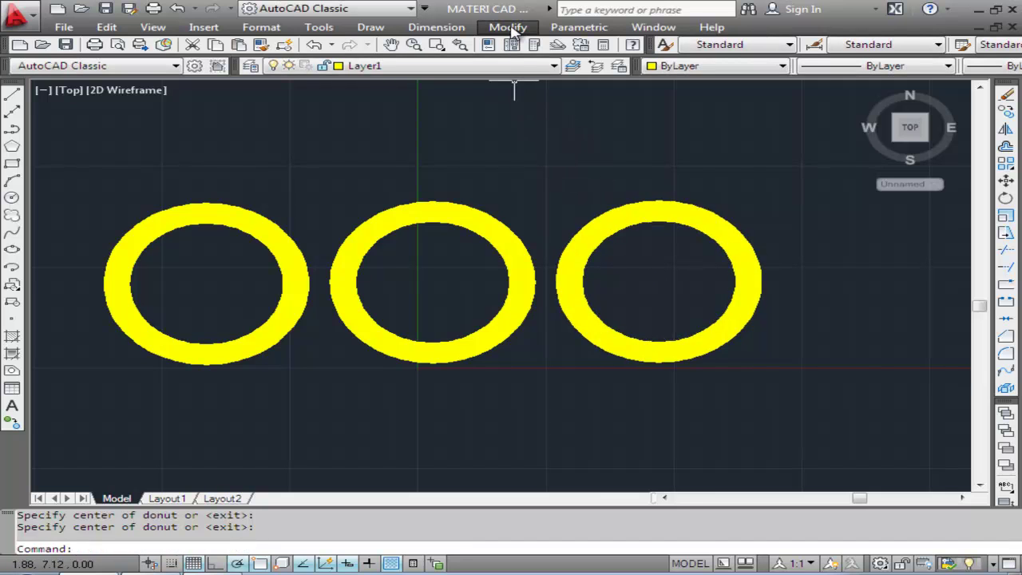
Step: Erase the middle and right donuts, keeping only the left one
{"action": "left_click", "coordinate": [511, 29]}
{"action": "left_click", "coordinate": [499, 137]}
{"action": "left_click", "coordinate": [664, 164]}
{"action": "left_click", "coordinate": [478, 261]}
{"action": "key", "text": "Return"}
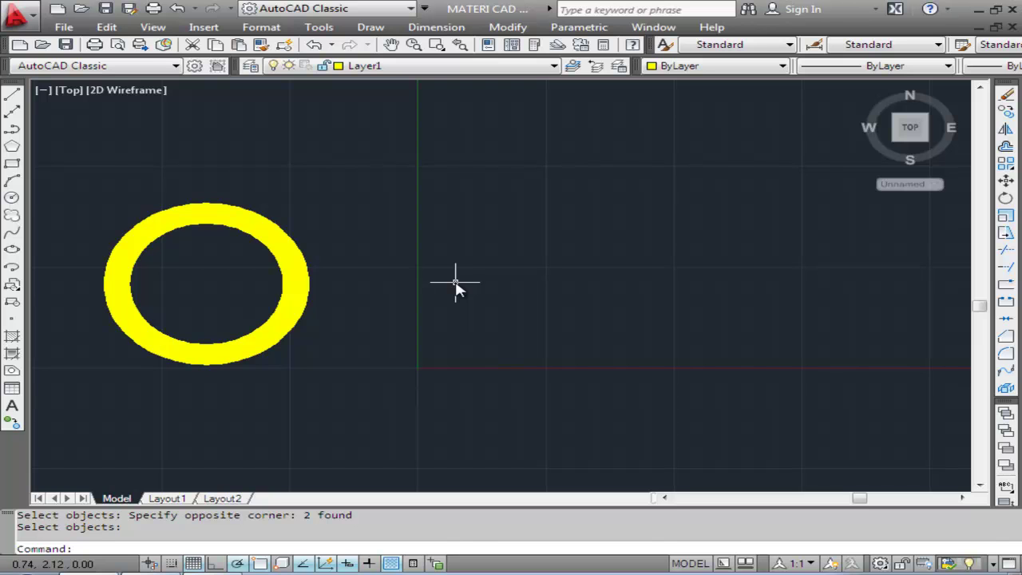
Step: Turn FILL mode off
{"action": "type", "text": "F"}
{"action": "type", "text": "I"}
{"action": "type", "text": "L"}
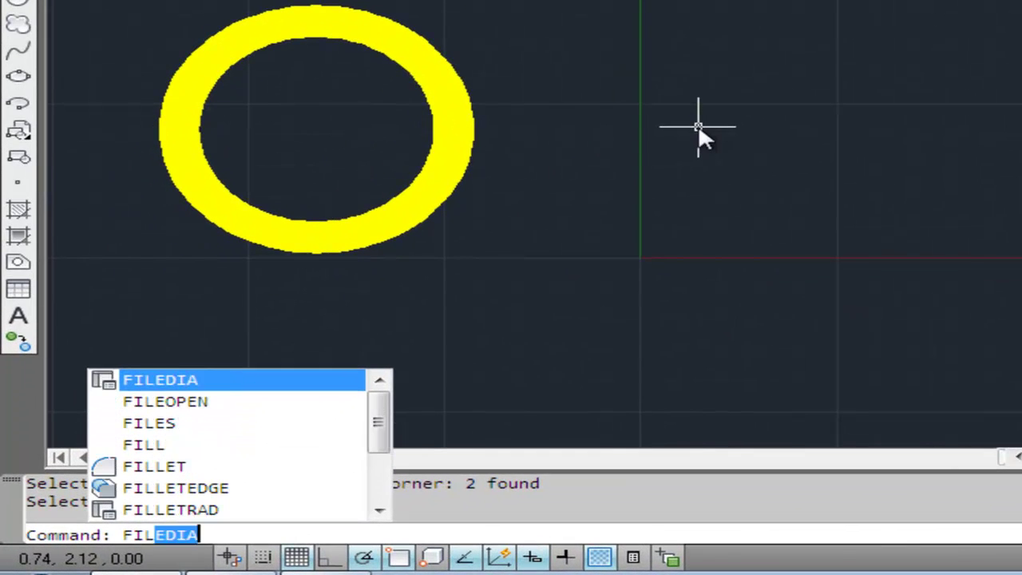
{"action": "type", "text": "L"}
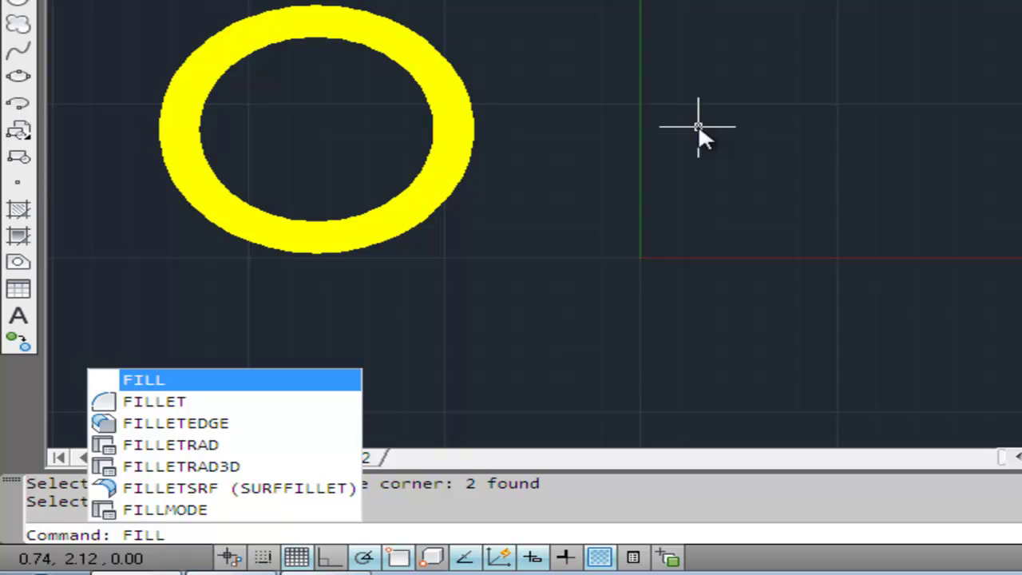
{"action": "key", "text": "Return"}
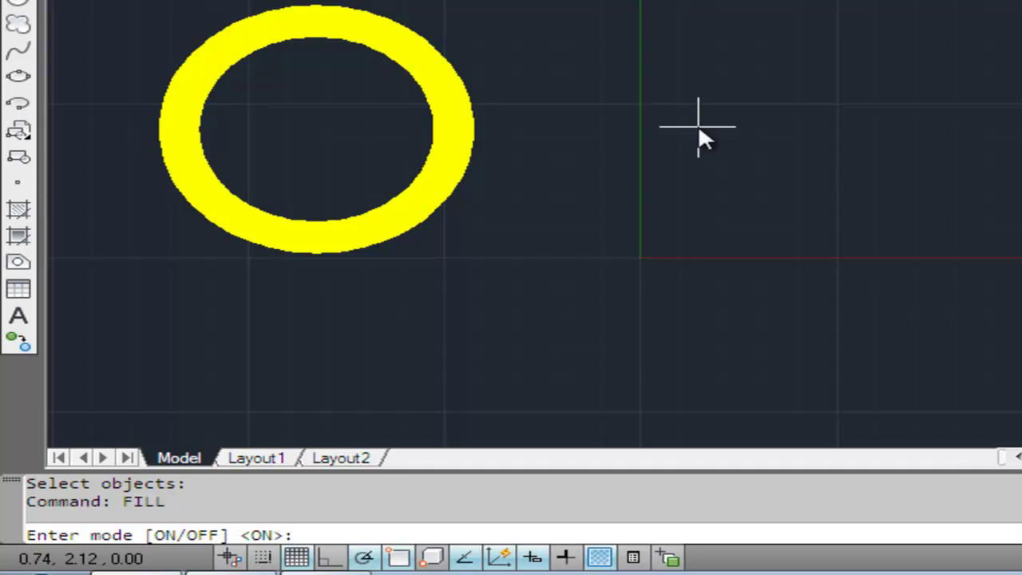
{"action": "type", "text": "off"}
{"action": "key", "text": "Return"}
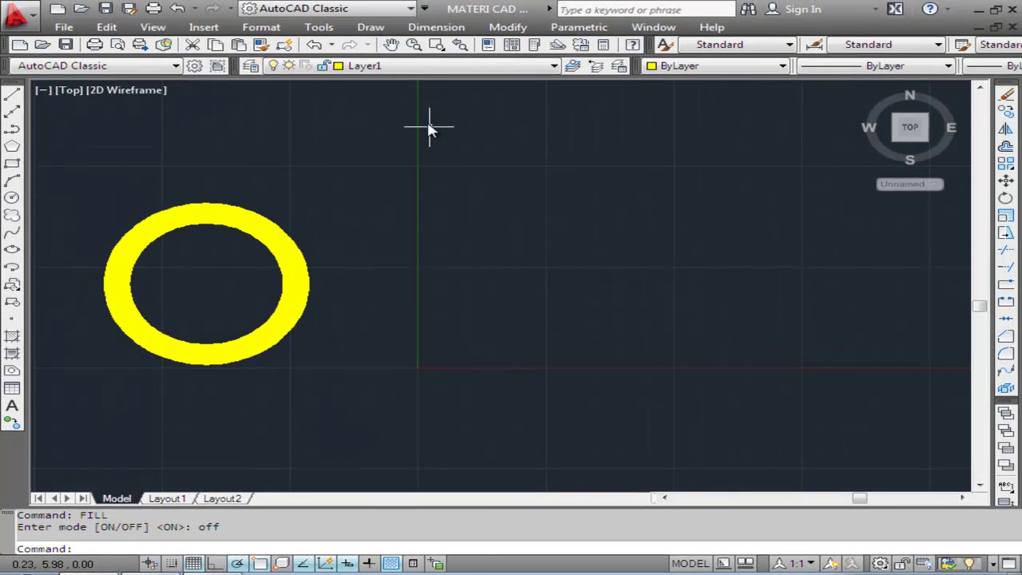
Step: Draw two unfilled 3.00/4.00 donuts in the middle and right positions
{"action": "left_click", "coordinate": [375, 29]}
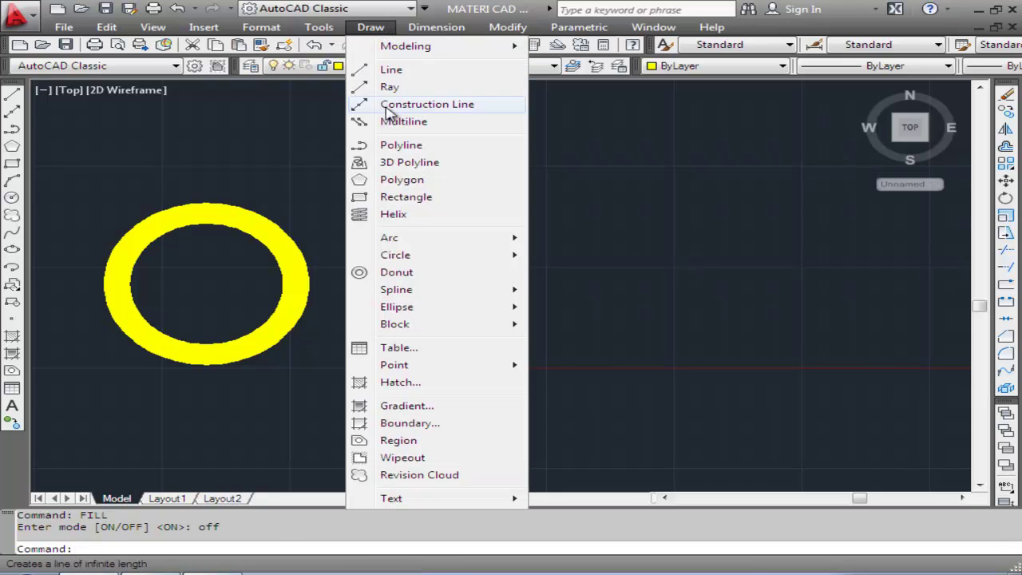
{"action": "left_click", "coordinate": [407, 274]}
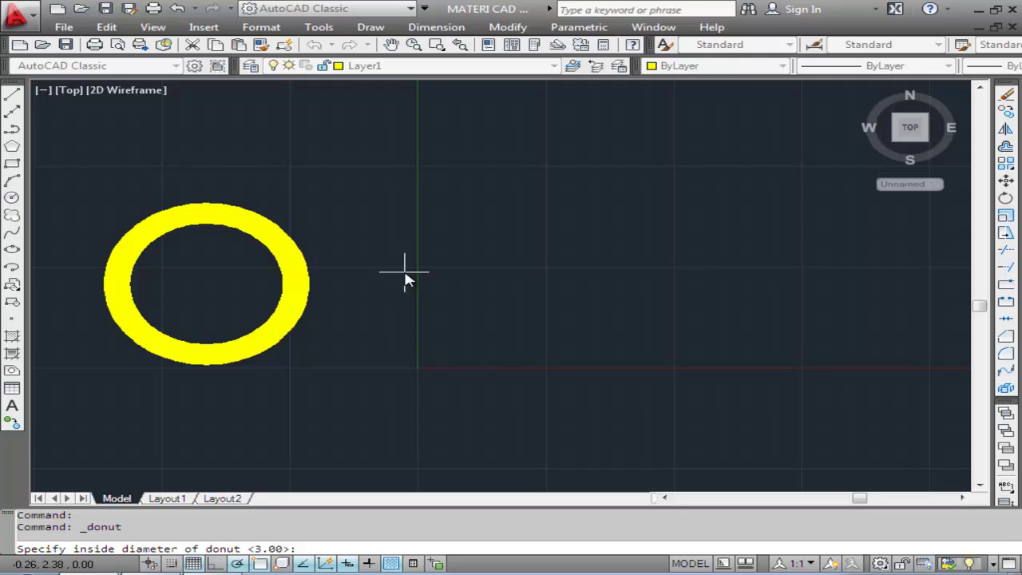
{"action": "key", "text": "Return"}
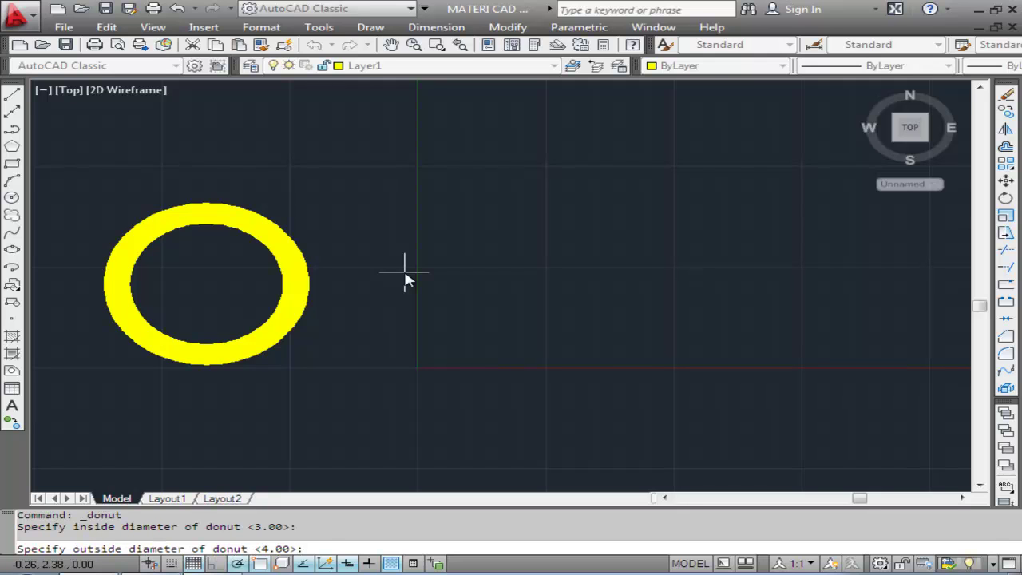
{"action": "key", "text": "Return"}
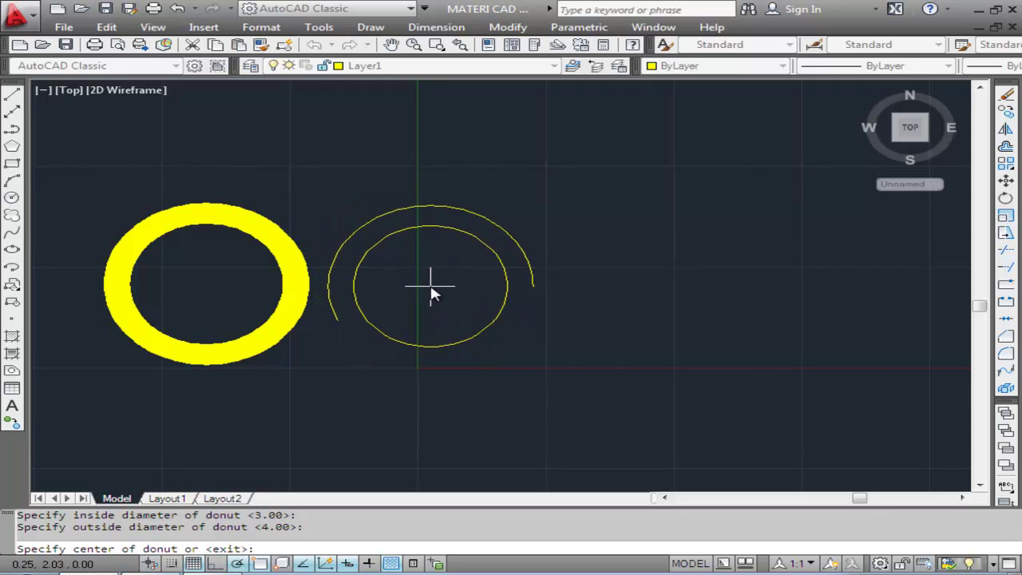
{"action": "left_click", "coordinate": [431, 281]}
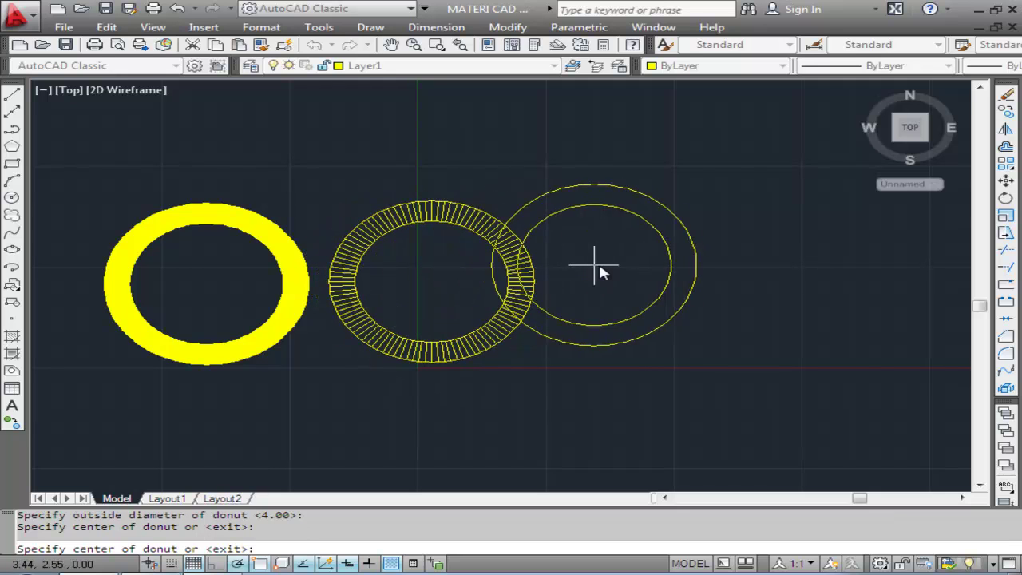
{"action": "left_click", "coordinate": [660, 277]}
{"action": "key", "text": "Escape"}
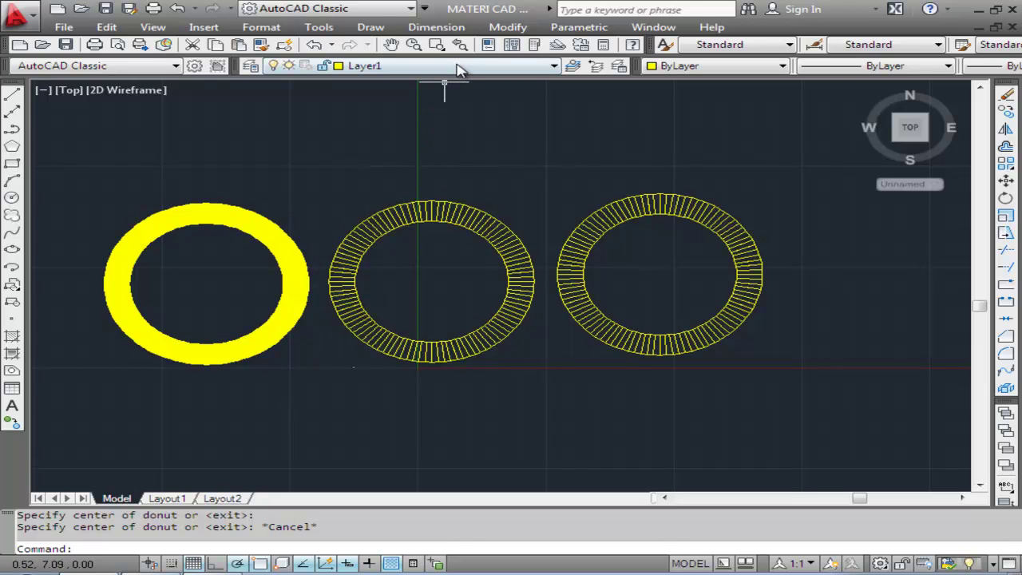
Step: Explode the left donut and erase its upper arc, leaving the lower half-circle
{"action": "left_click", "coordinate": [505, 27]}
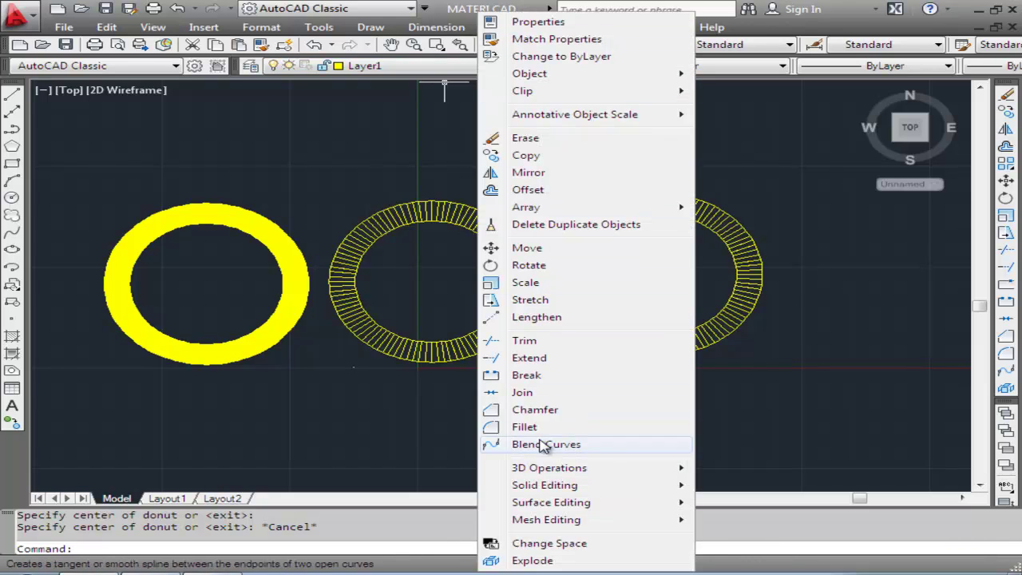
{"action": "left_click", "coordinate": [549, 562]}
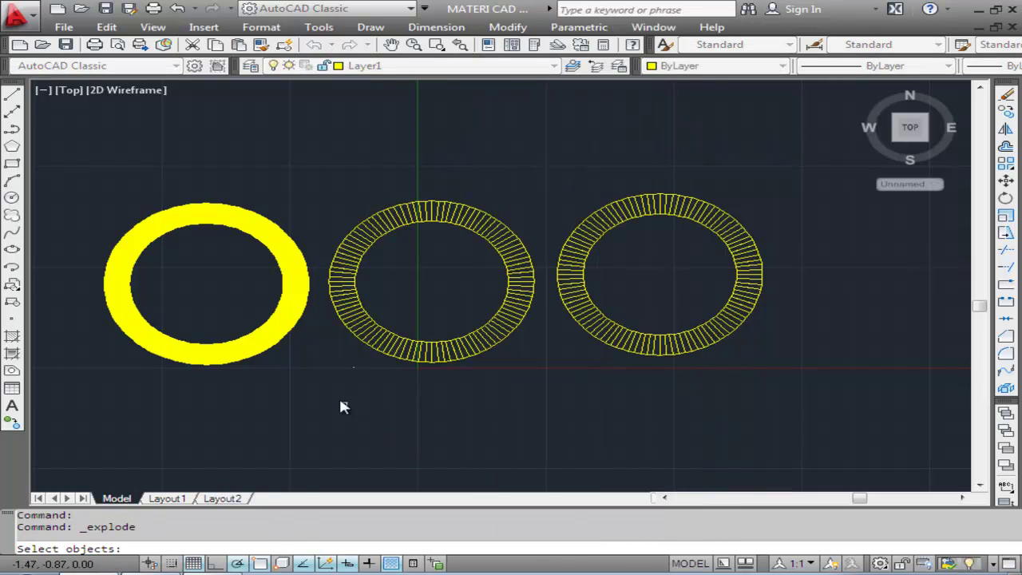
{"action": "left_click", "coordinate": [290, 334]}
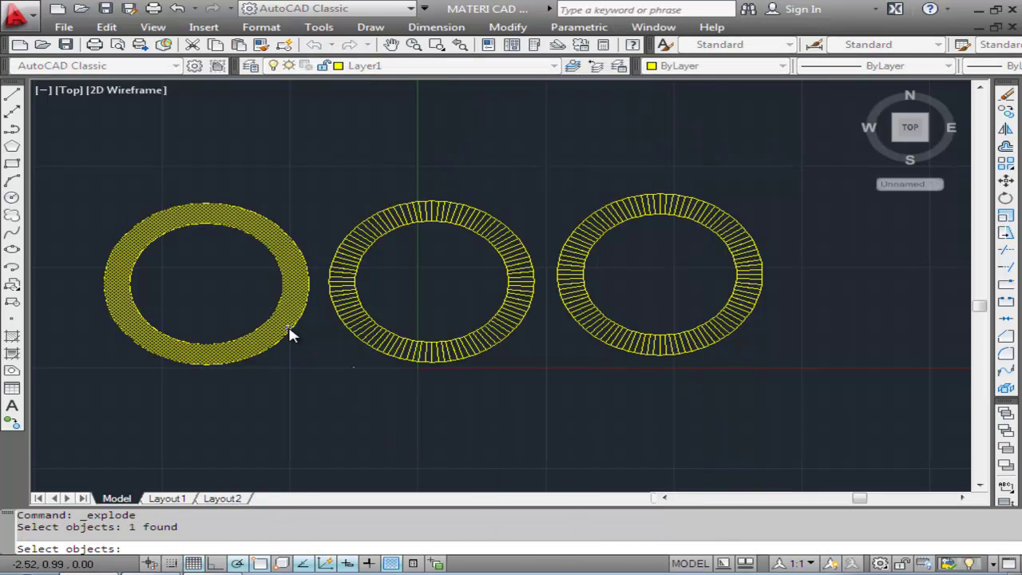
{"action": "key", "text": "Return"}
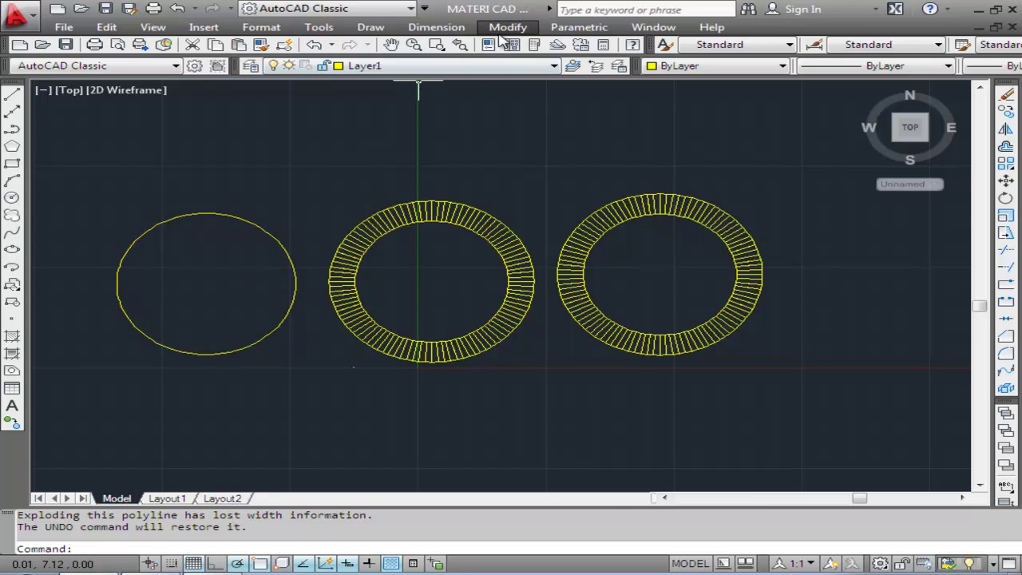
{"action": "left_click", "coordinate": [508, 27]}
{"action": "left_click", "coordinate": [525, 137]}
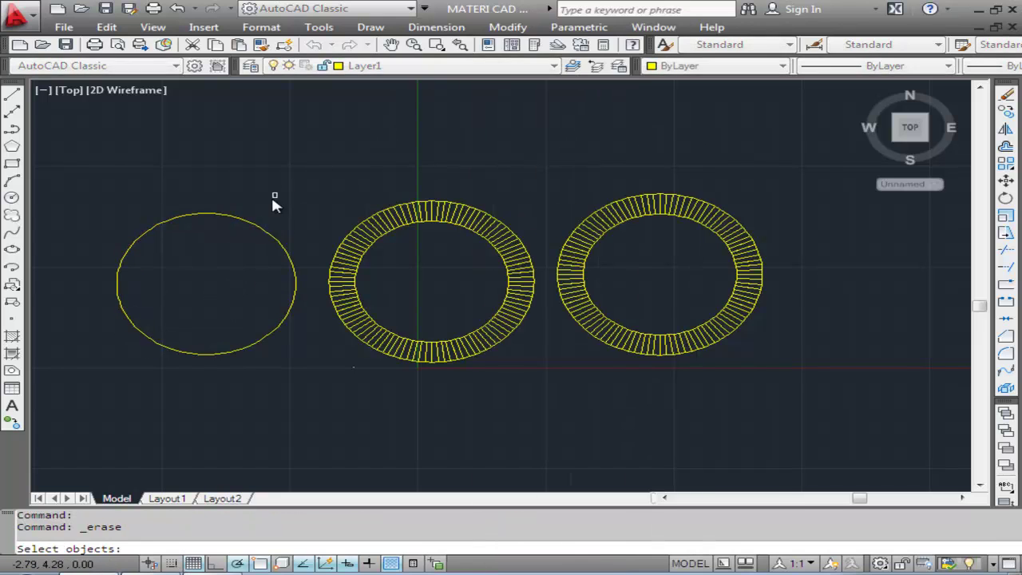
{"action": "left_click", "coordinate": [256, 228]}
{"action": "key", "text": "Return"}
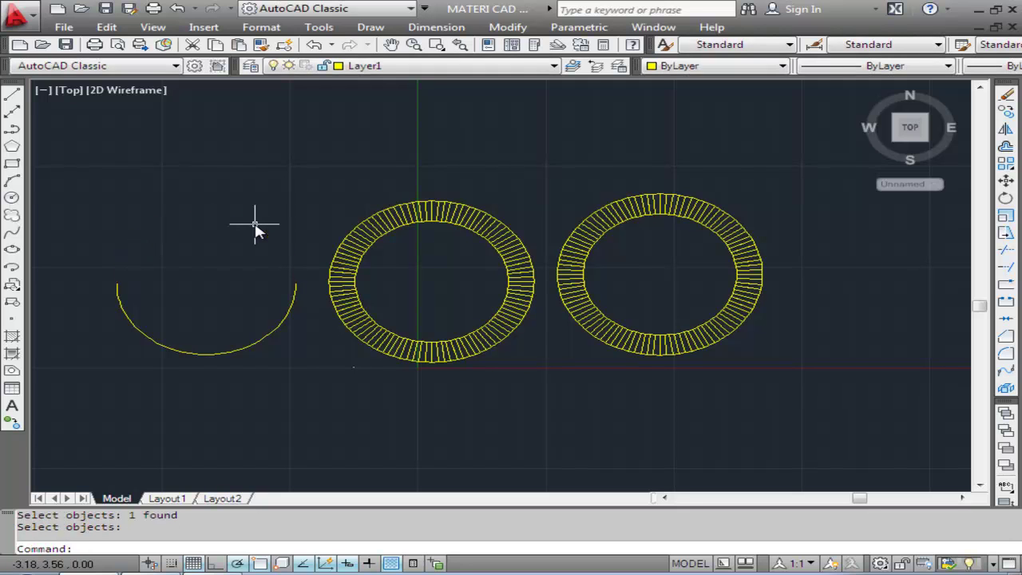
Step: Explode the middle donut into its arcs
{"action": "left_click", "coordinate": [520, 27]}
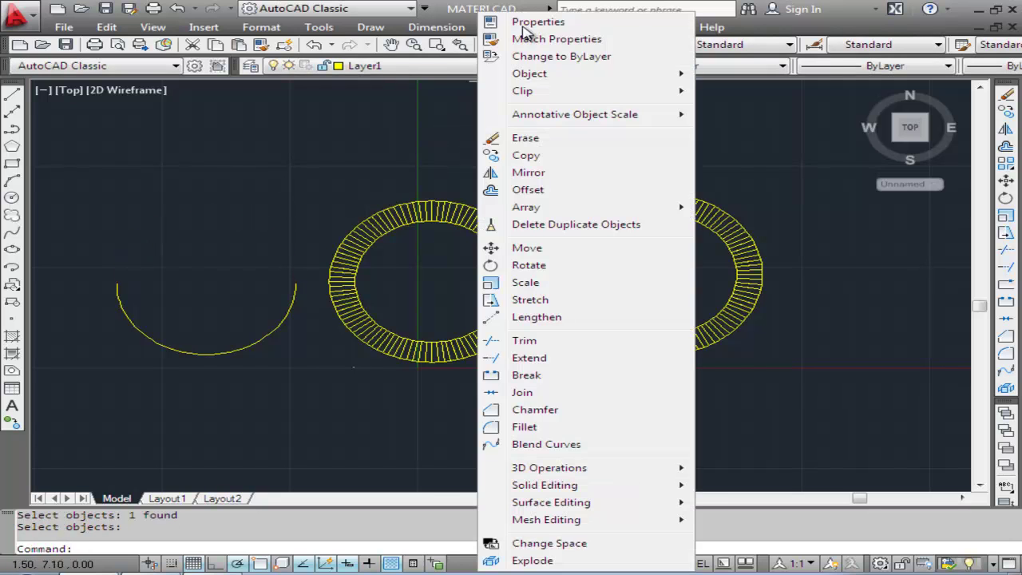
{"action": "left_click", "coordinate": [531, 560]}
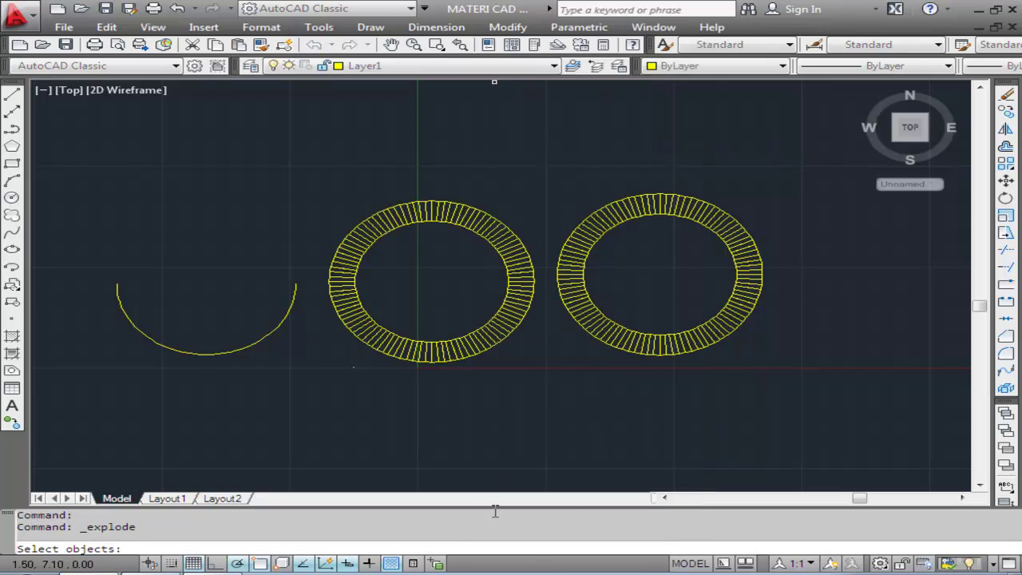
{"action": "left_click", "coordinate": [467, 357]}
{"action": "key", "text": "Return"}
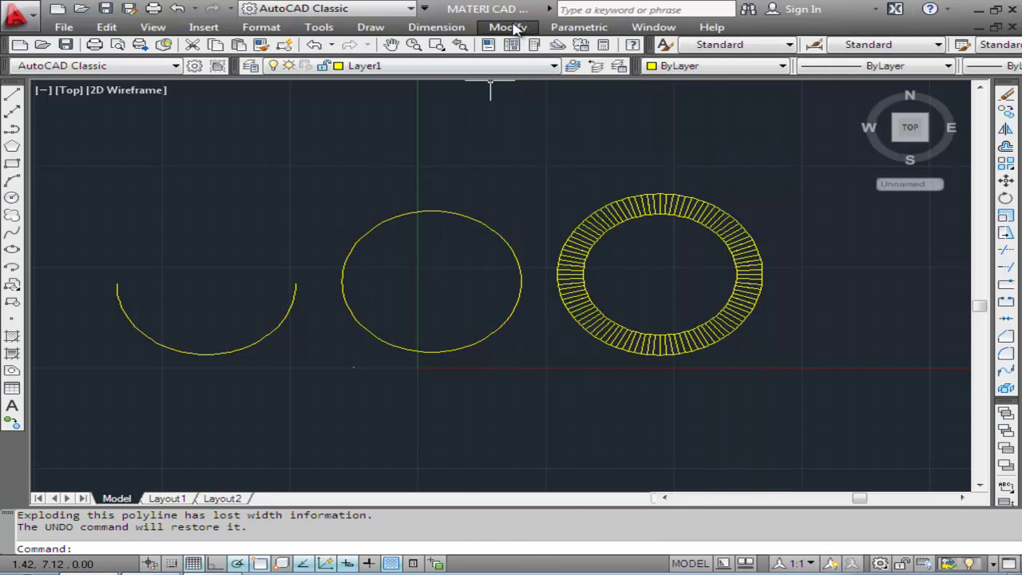
Step: Erase the lower arc of the middle circle, keeping its upper half
{"action": "left_click", "coordinate": [515, 28]}
{"action": "left_click", "coordinate": [527, 139]}
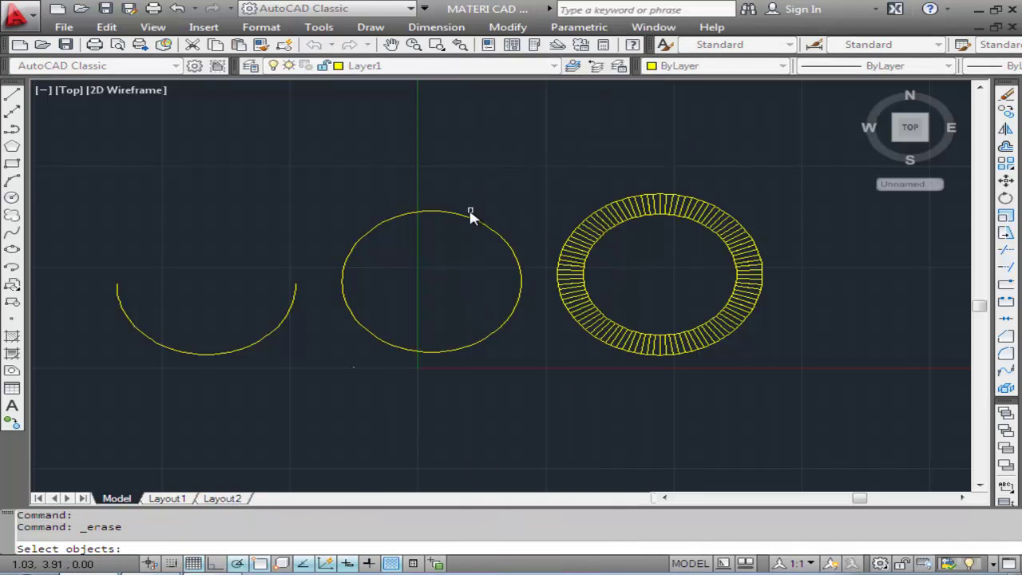
{"action": "left_click", "coordinate": [411, 353]}
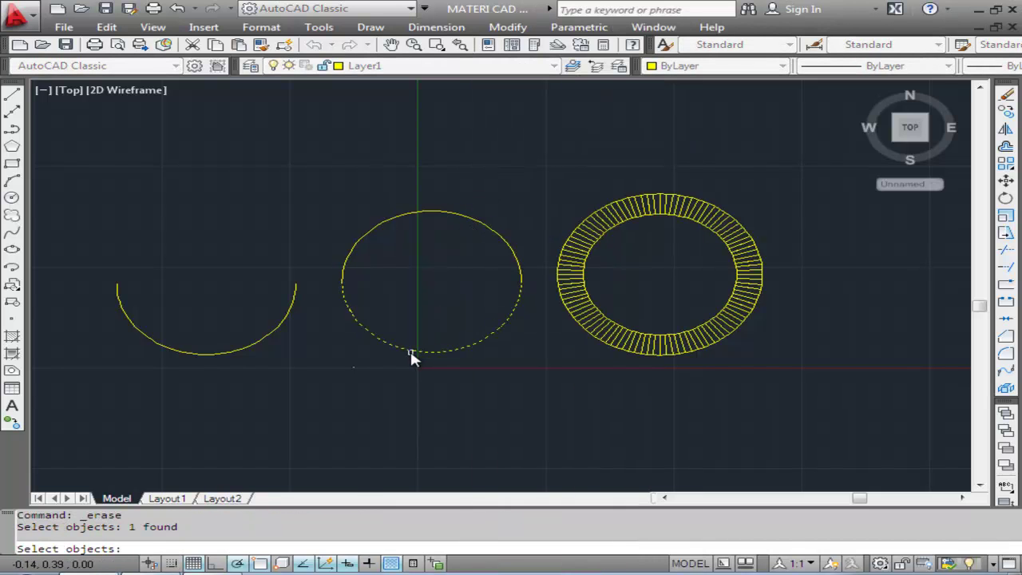
{"action": "key", "text": "Return"}
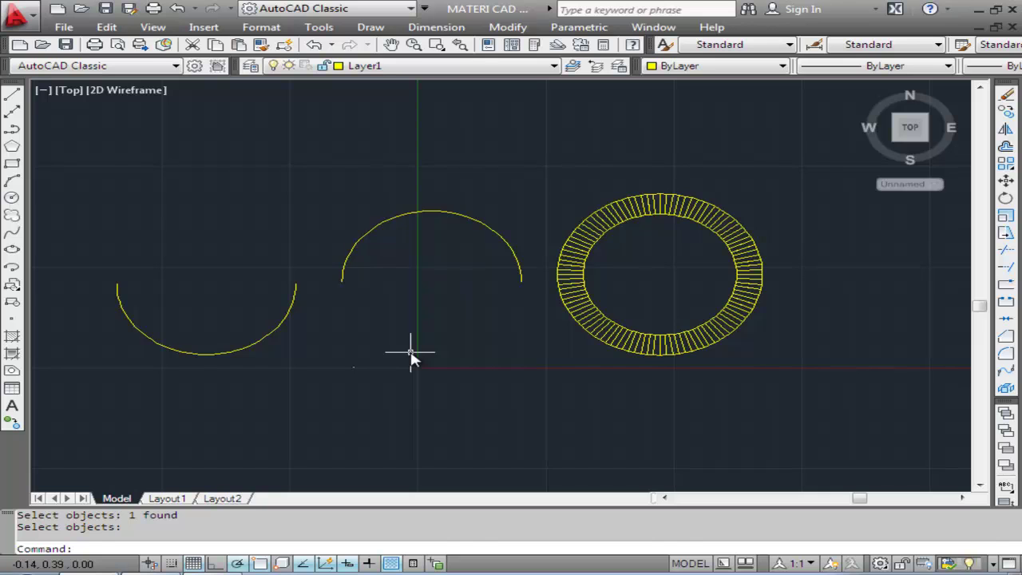